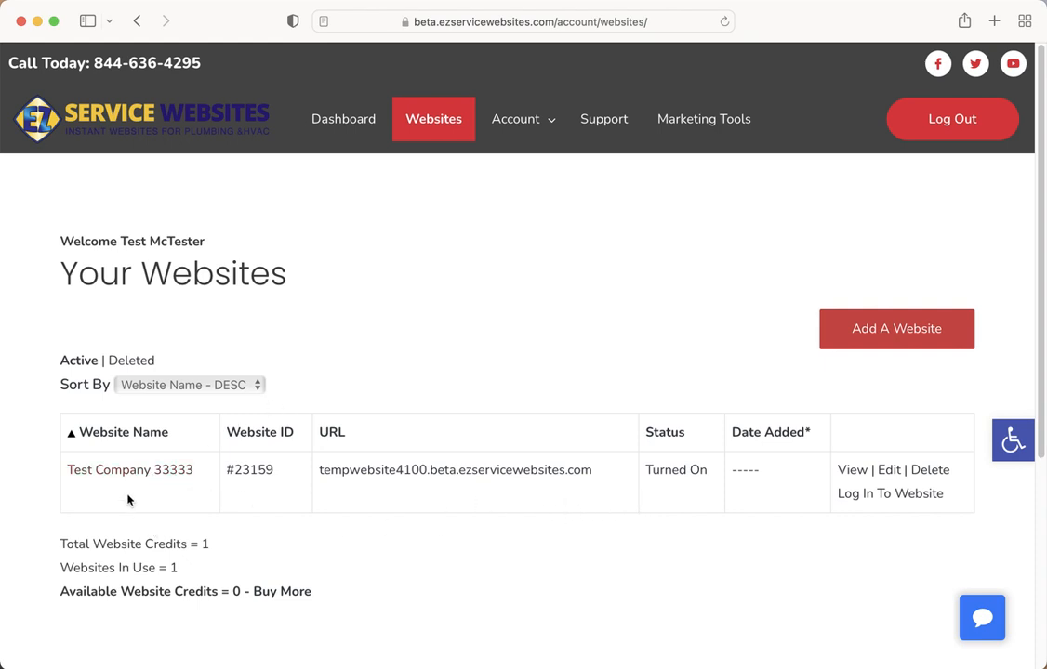
- Open the details of the Test Company 33333 website and check its customer and website ID
left_click(113, 473)
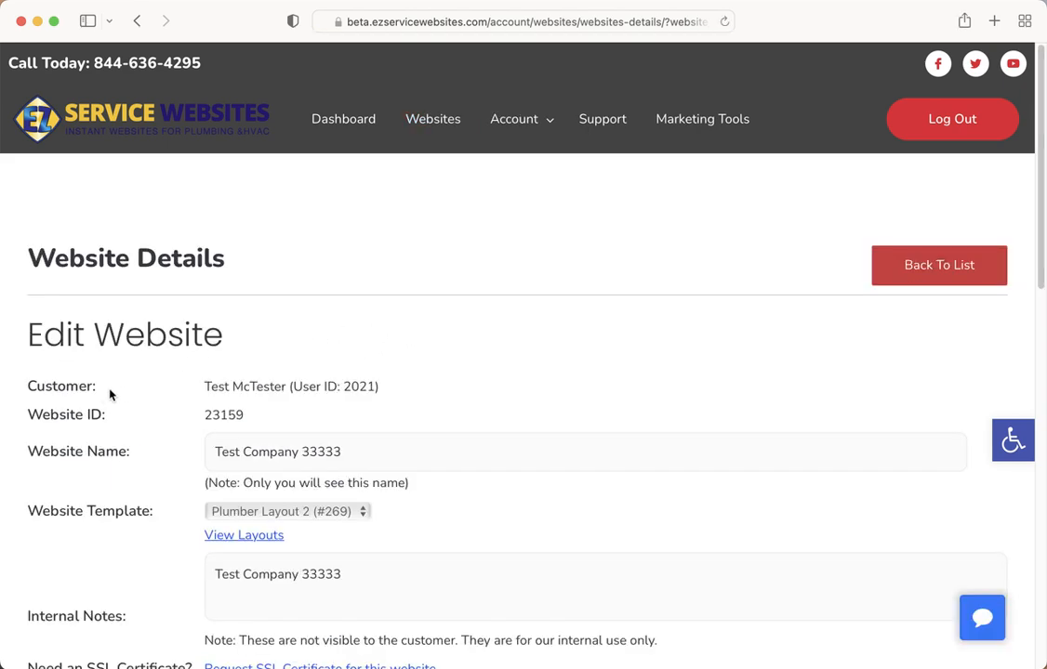
left_click_drag(204, 386, 389, 393)
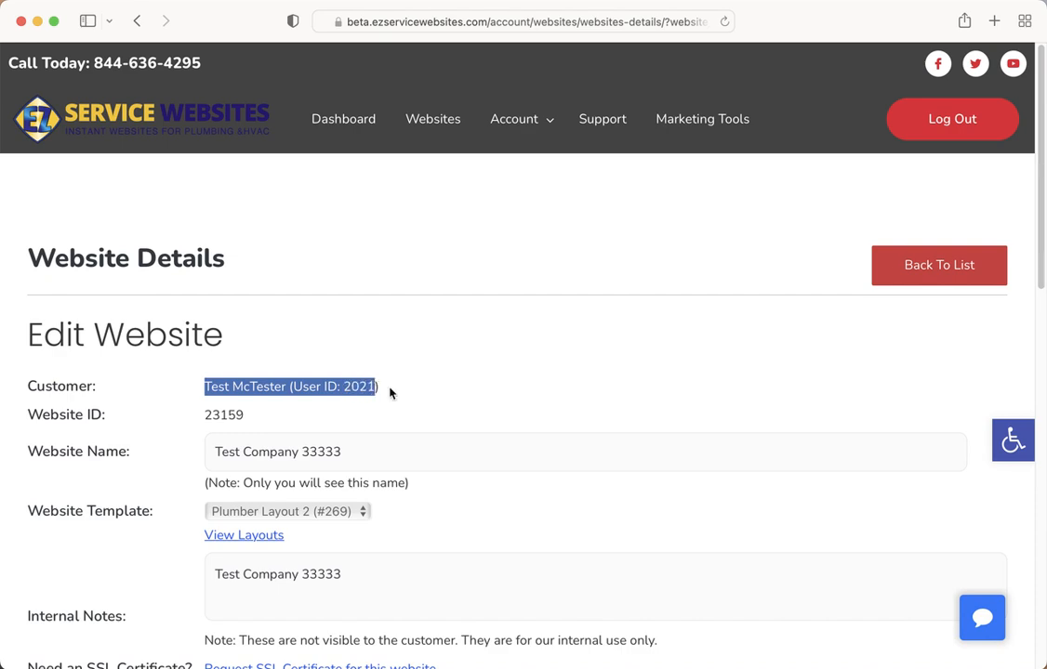
left_click(348, 386)
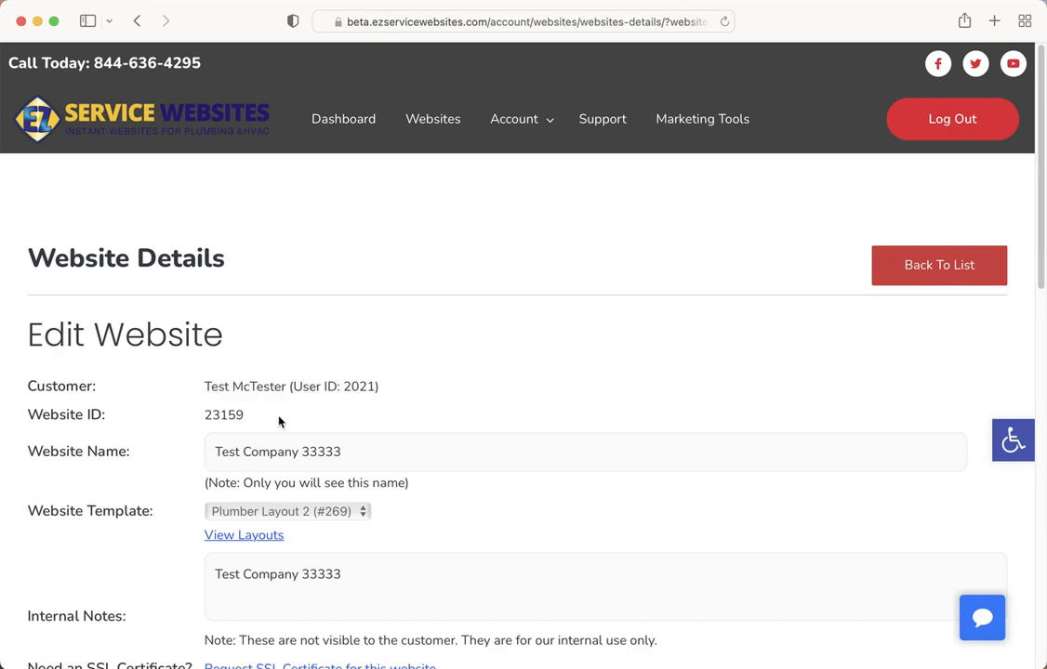
left_click_drag(28, 414, 286, 422)
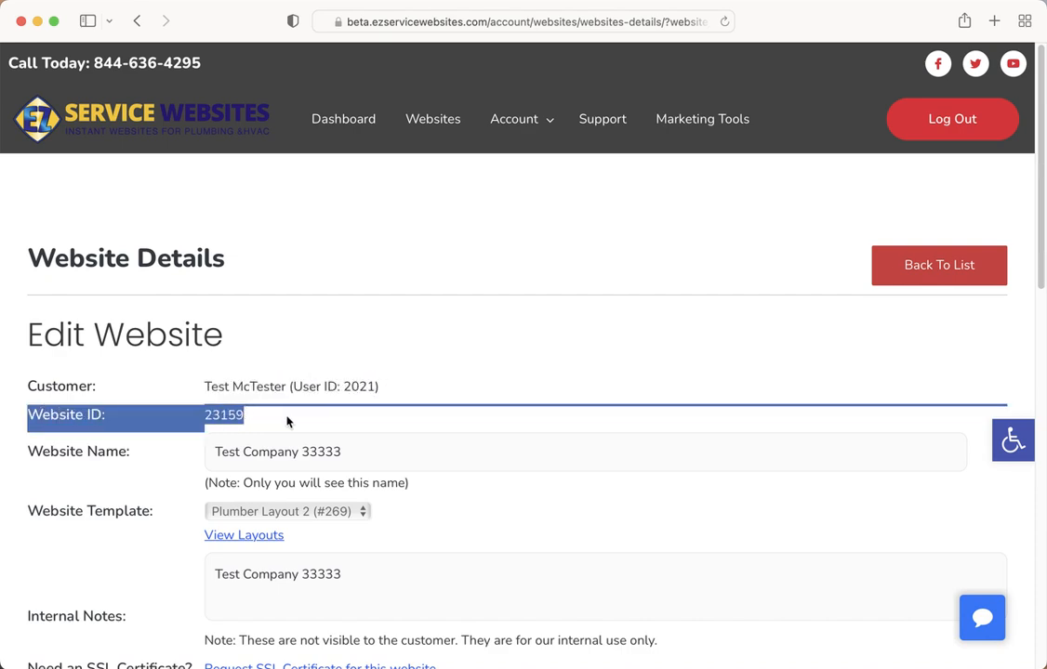
left_click(286, 423)
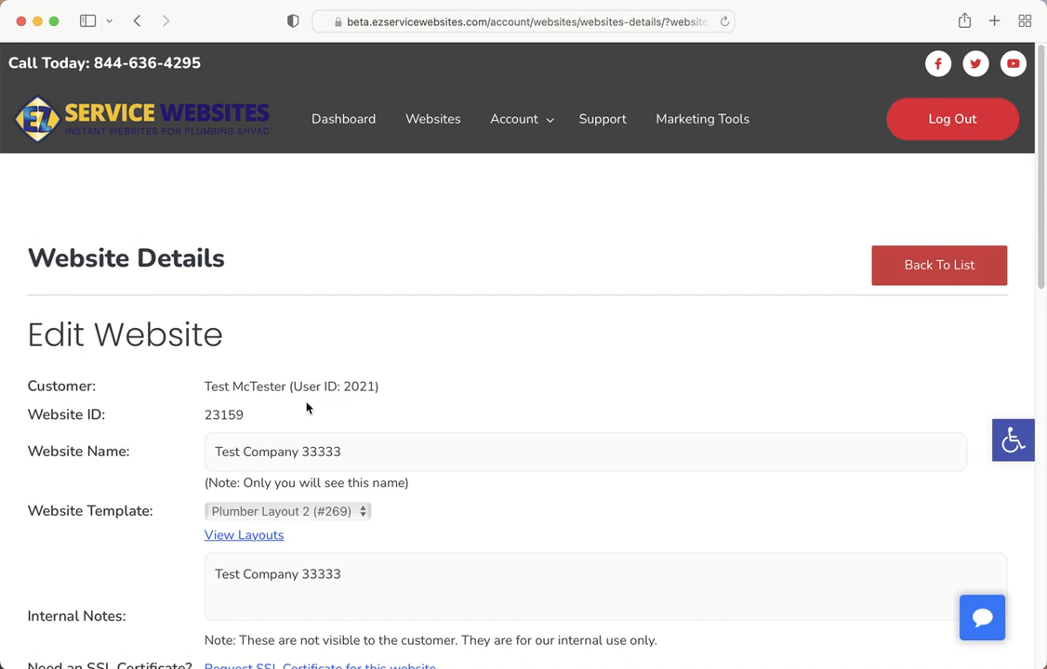
- Examine the website name, template, internal notes, SSL and DNS request options, and the domain name settings
scroll(162, 341, "down", 3)
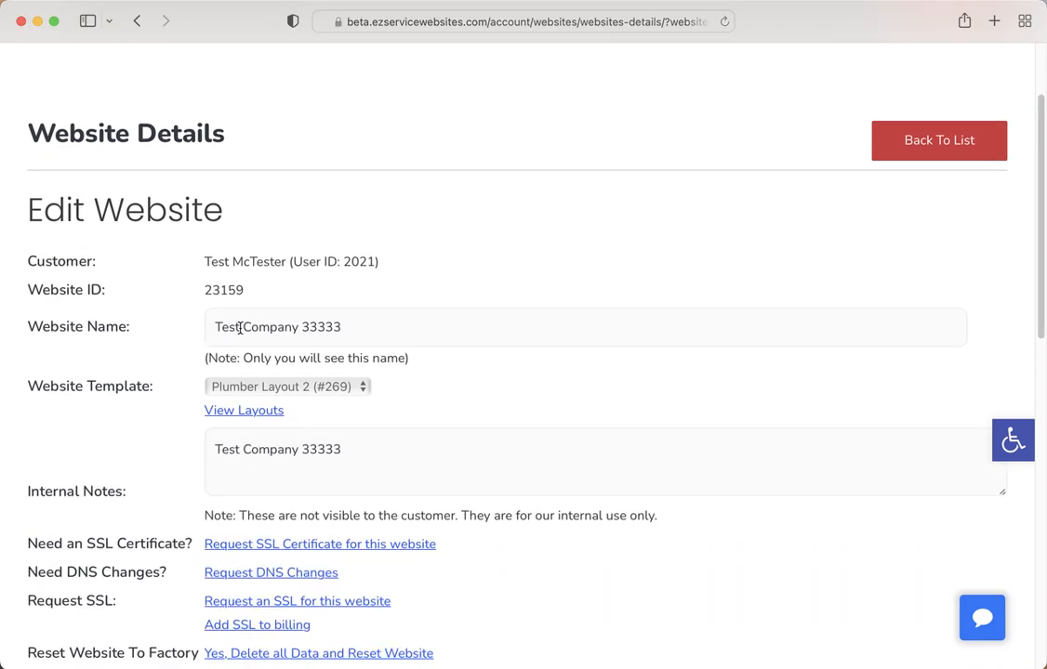
left_click_drag(371, 327, 204, 327)
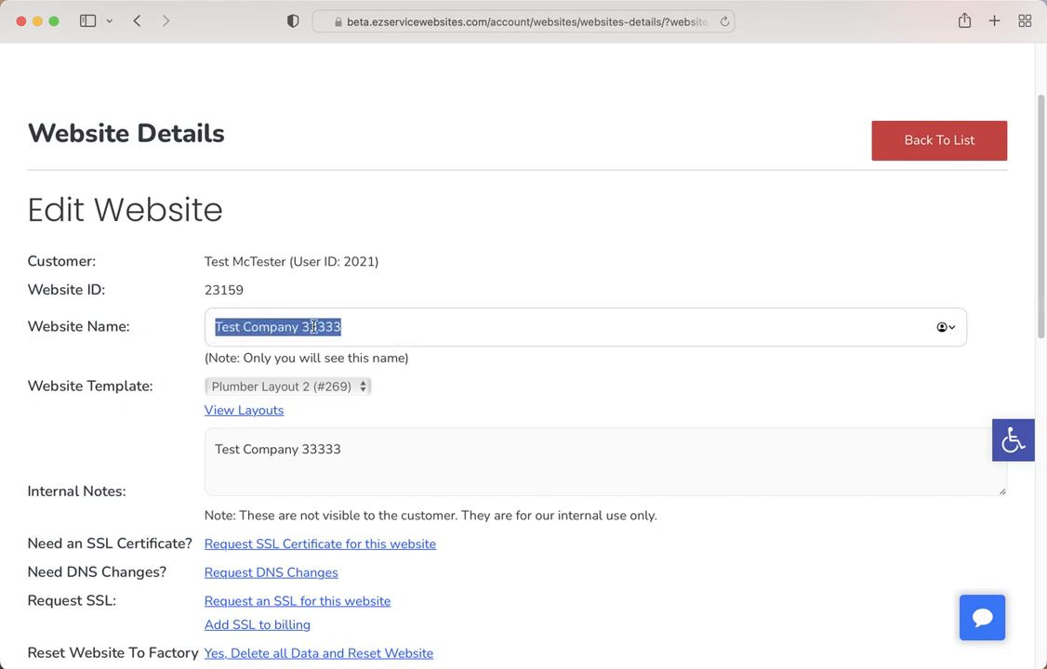
scroll(195, 276, "down", 3)
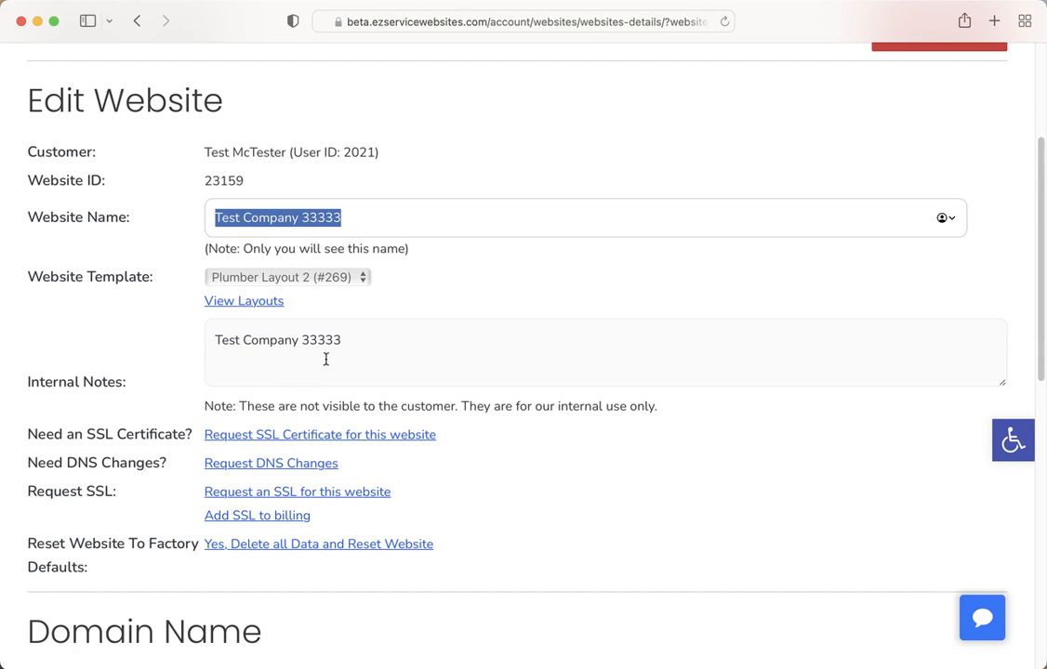
scroll(325, 359, "down", 3)
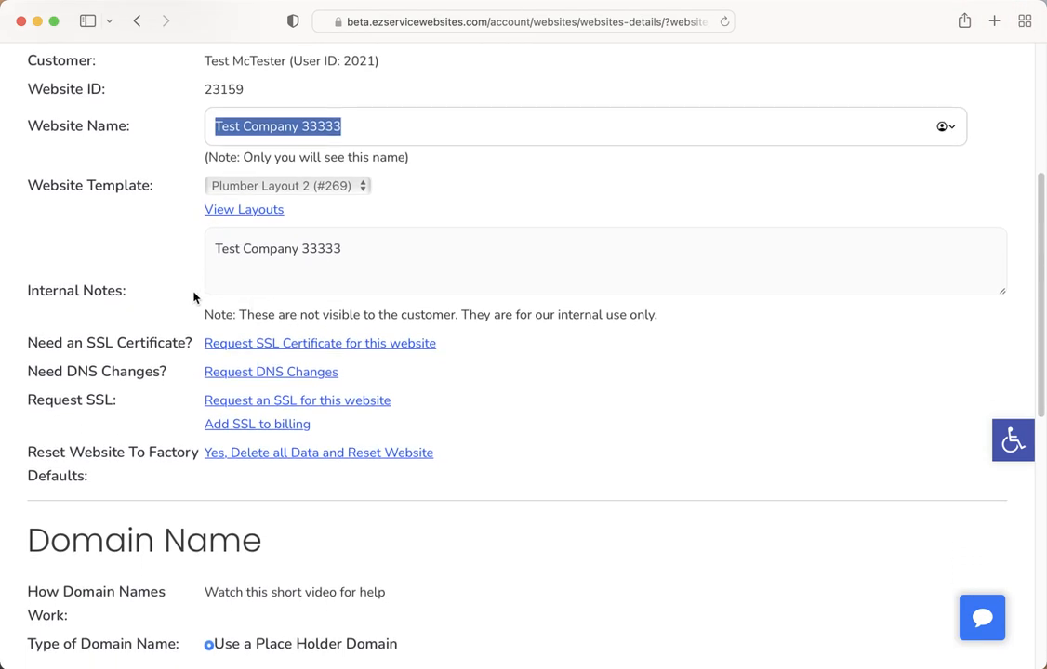
scroll(154, 344, "down", 3)
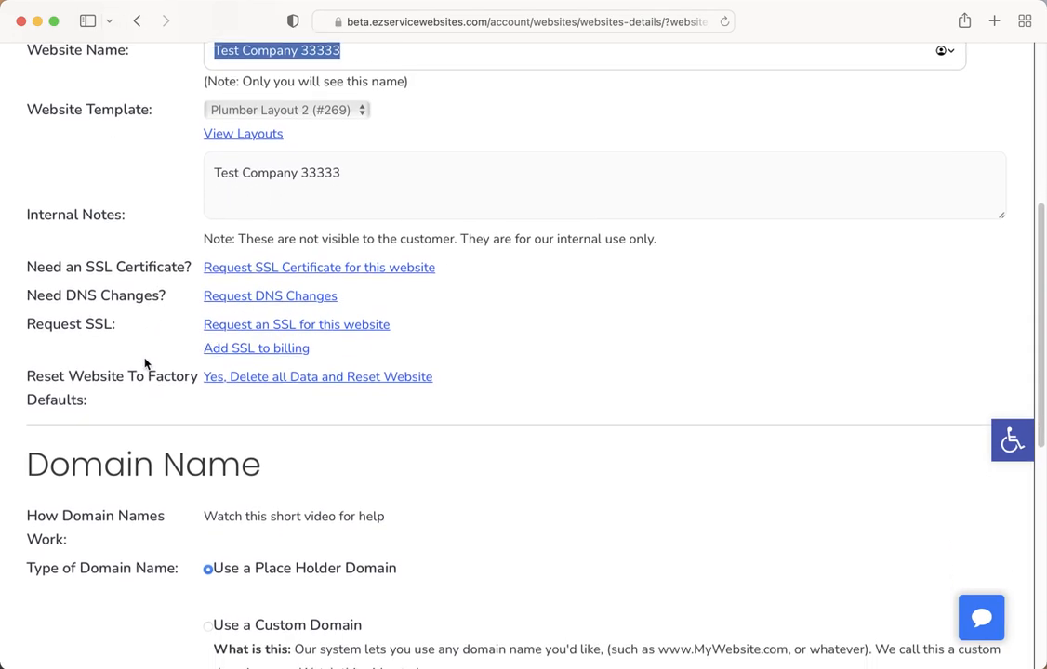
scroll(147, 364, "down", 5)
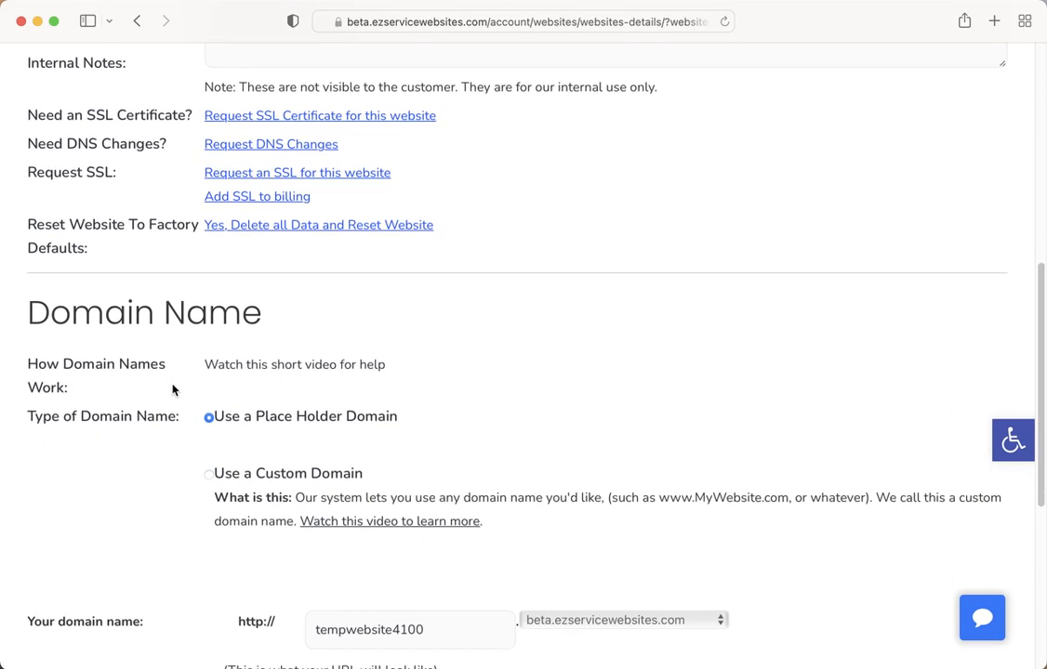
scroll(172, 367, "down", 2)
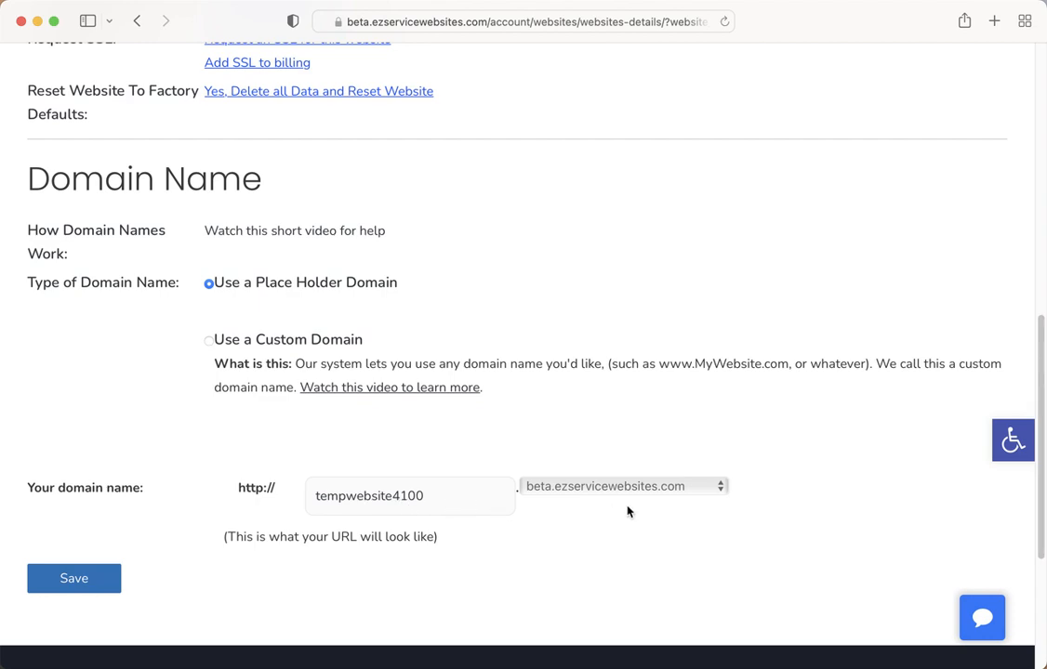
- Look through the base domains offered for the placeholder domain without changing the selection
left_click(720, 487)
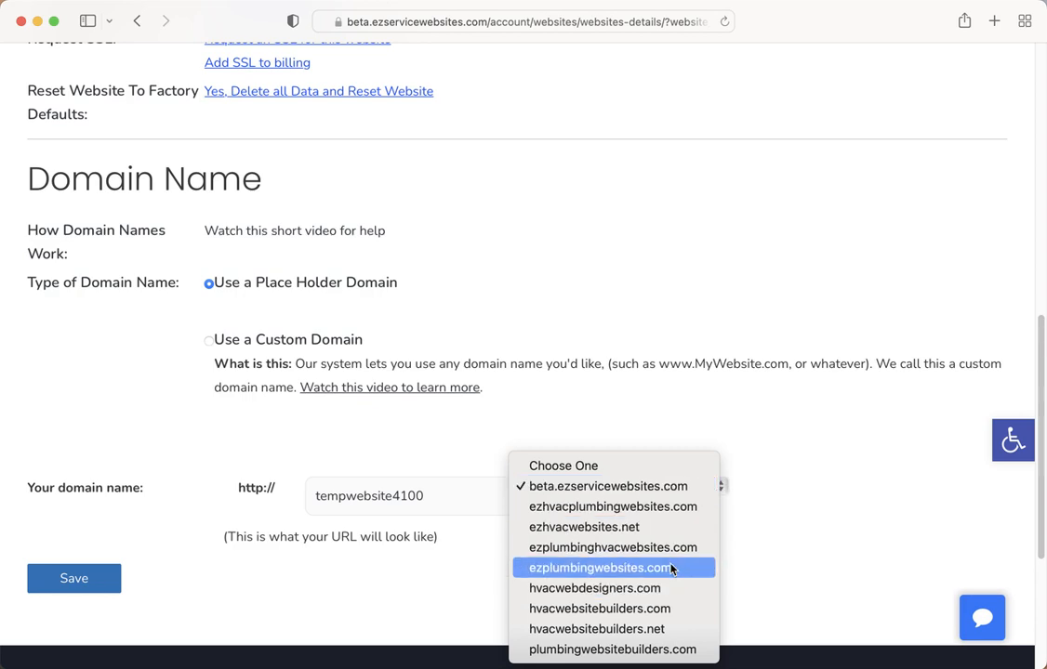
left_click(865, 568)
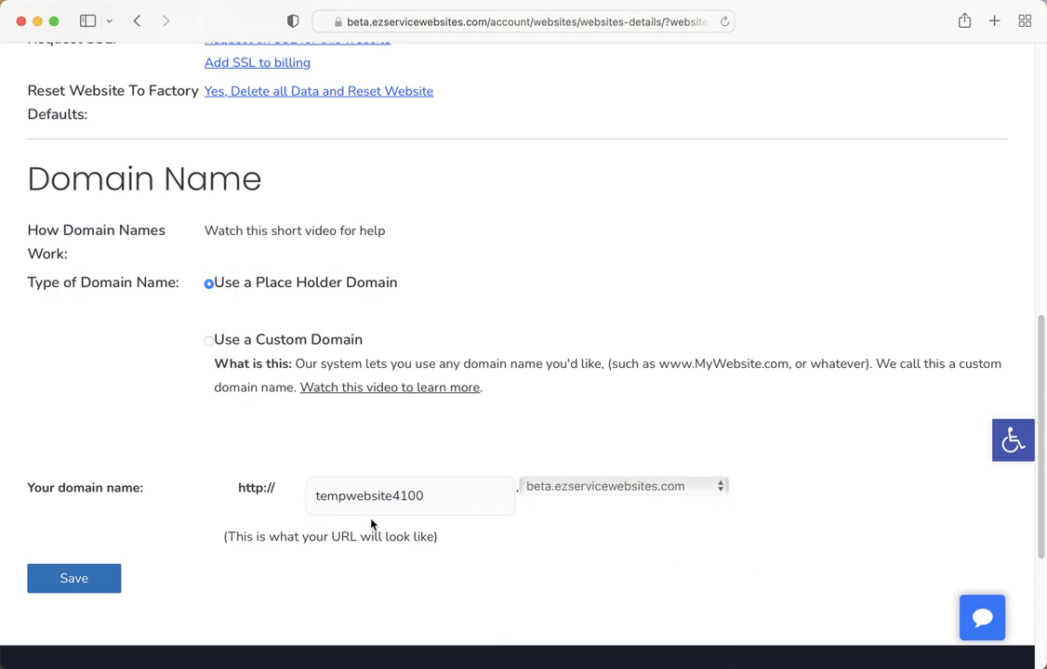
left_click(716, 491)
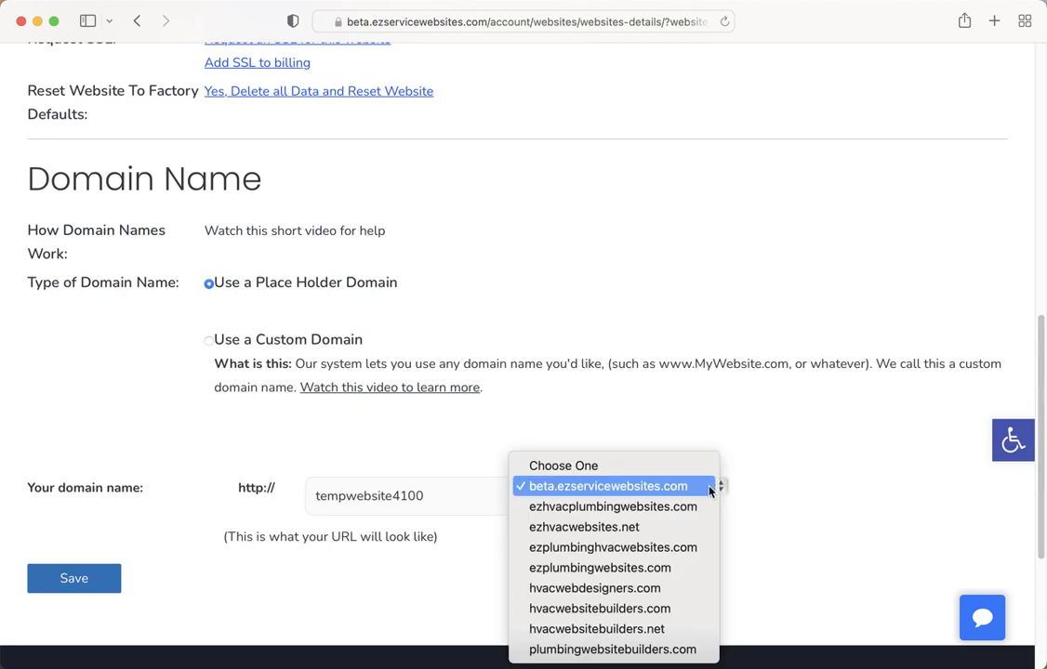
left_click(820, 593)
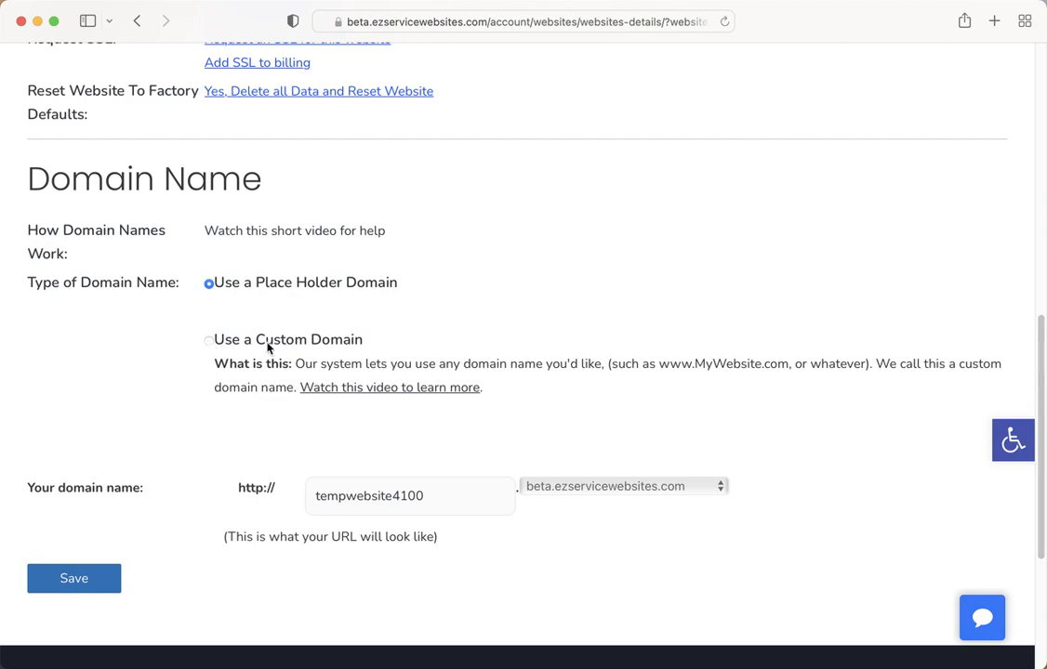
- Switch the website to a custom domain and set its domain name to mywebsite.com
left_click(210, 341)
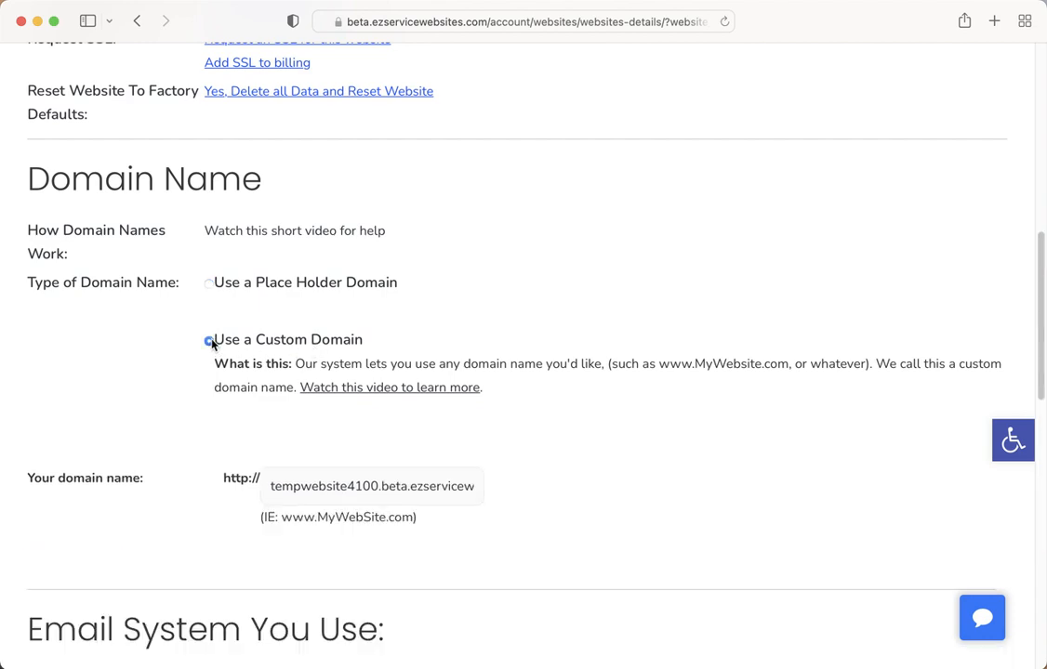
triple_click(350, 496)
key("BackSpace")
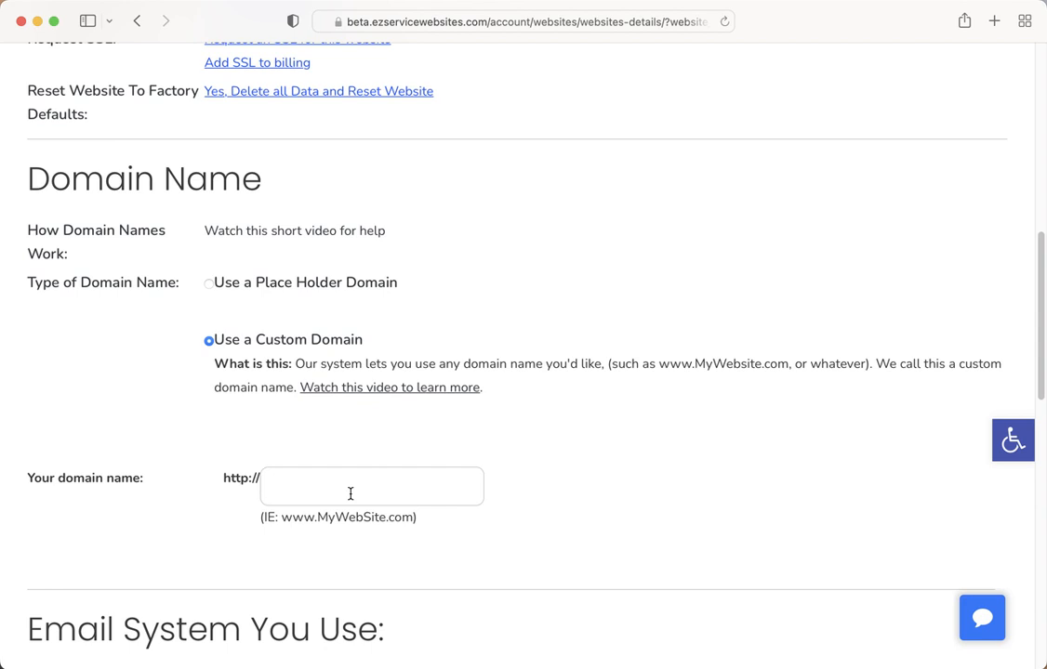
type("my website.com")
left_click(290, 486)
key("BackSpace")
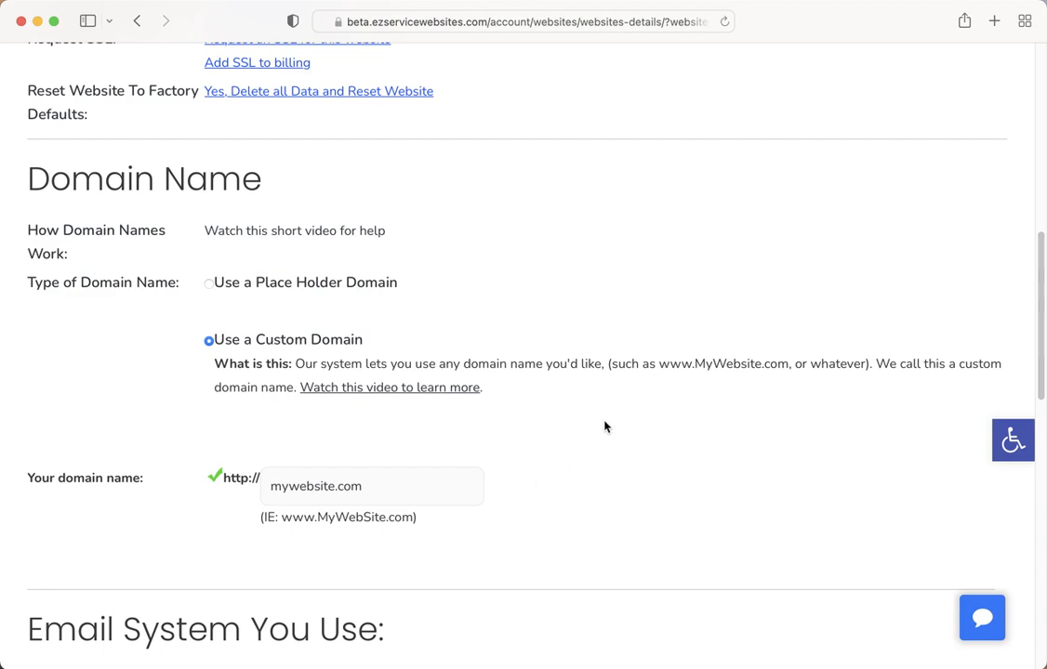
- Check the custom domain name entry together with the email system section below it
scroll(600, 415, "down", 6)
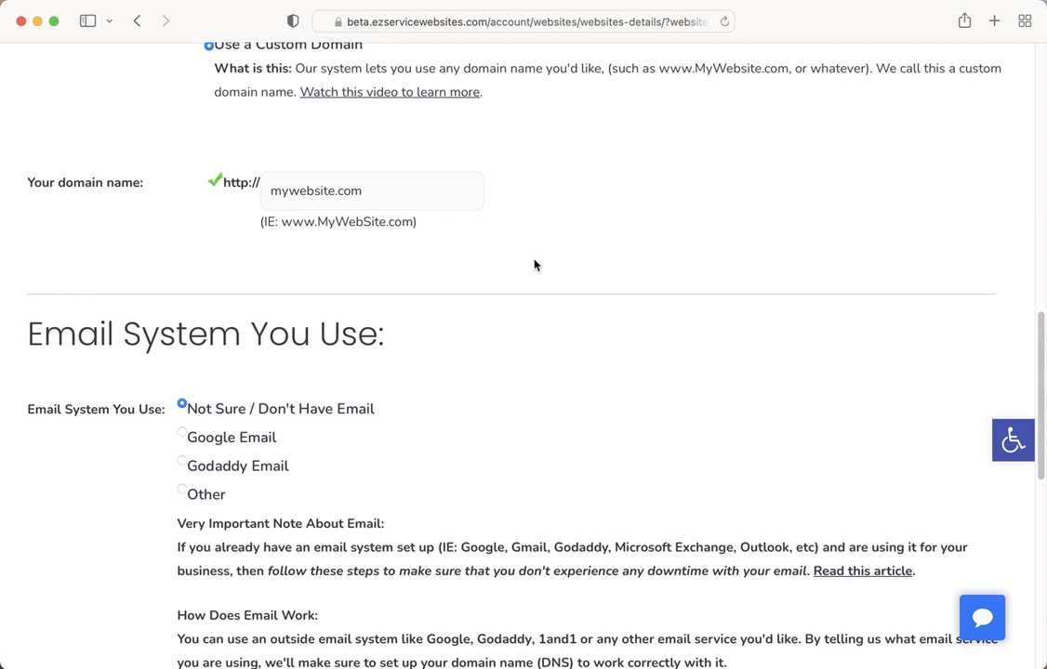
scroll(521, 250, "up", 1)
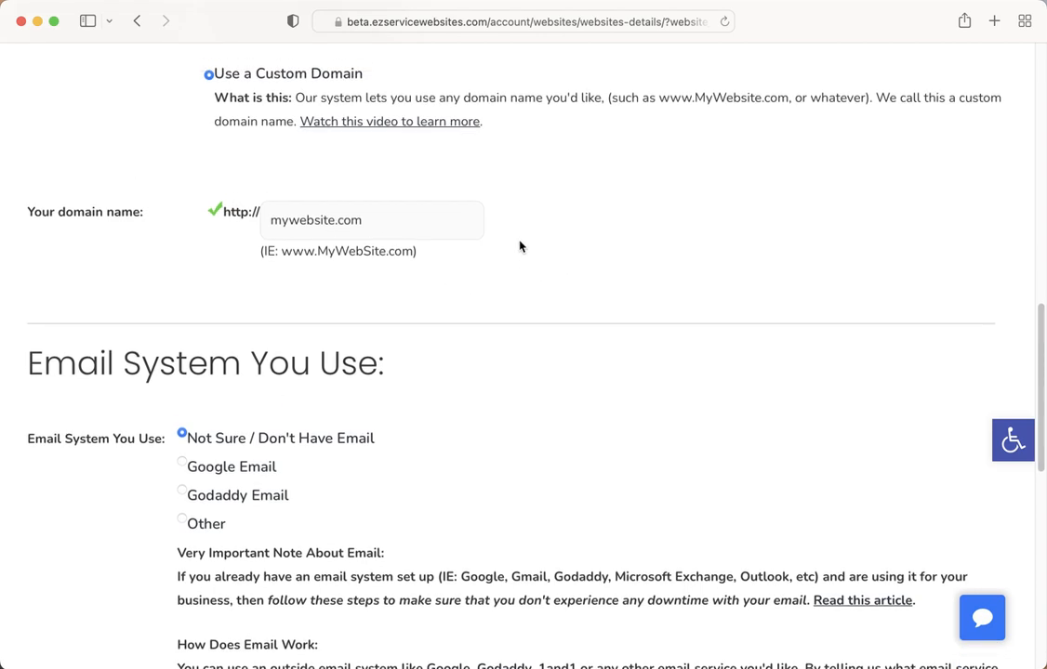
left_click_drag(409, 218, 260, 219)
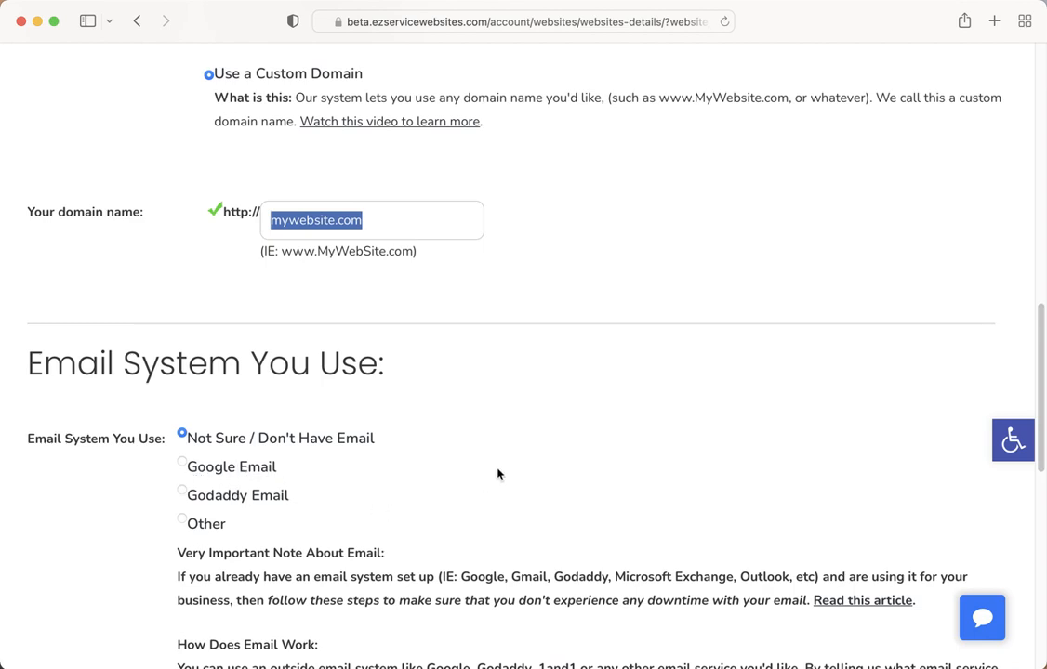
left_click(493, 334)
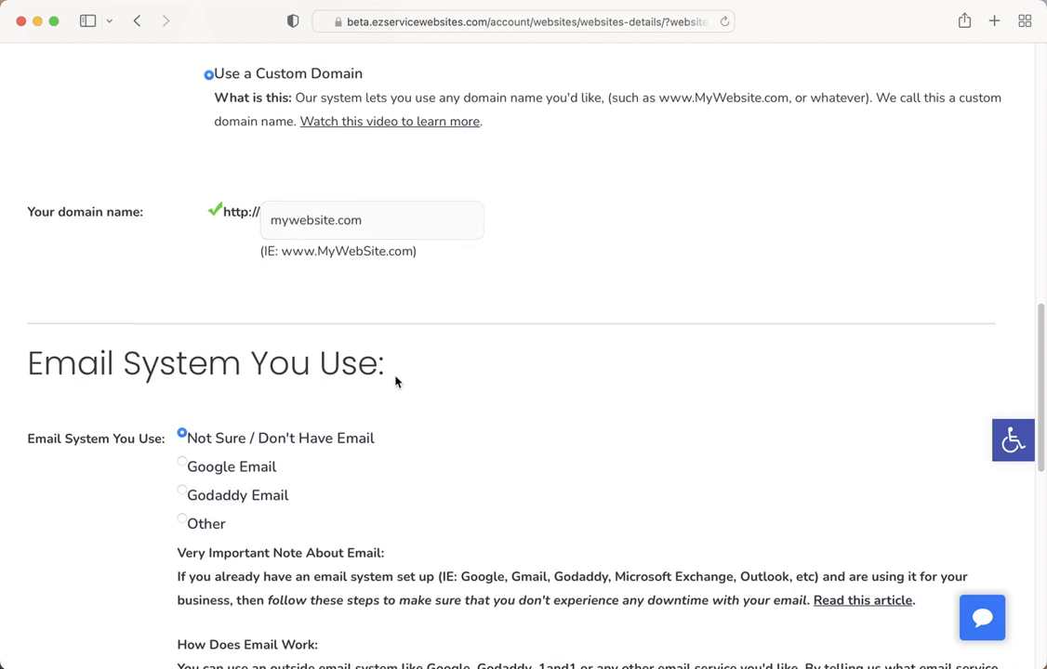
left_click_drag(397, 225, 256, 220)
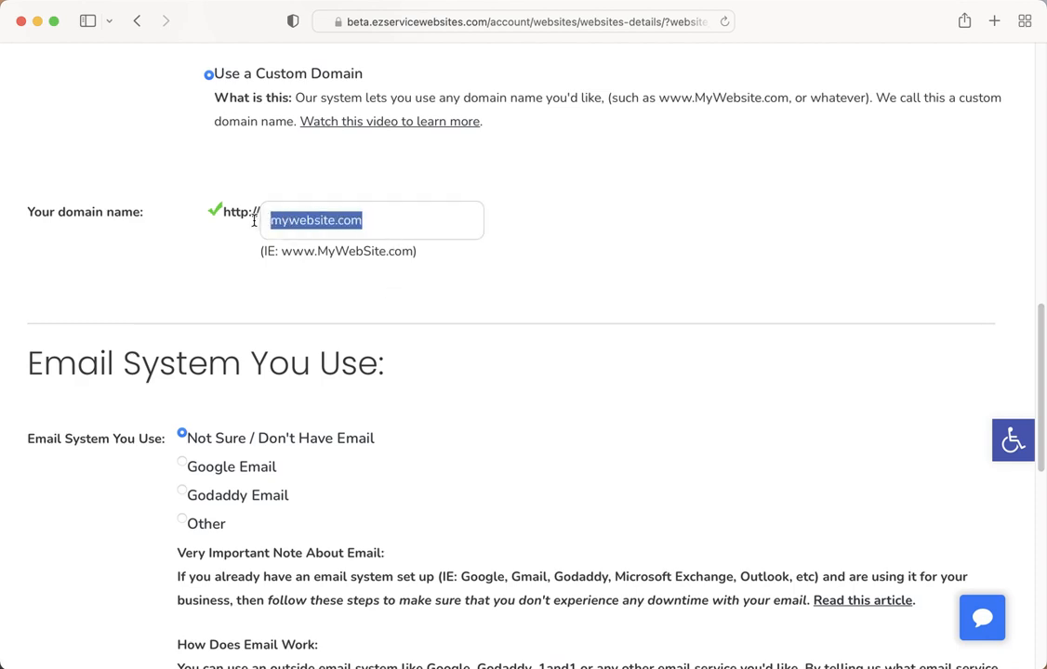
- Try the Godaddy and Other email options, and set the email system in use to Google Email
scroll(465, 362, "down", 4)
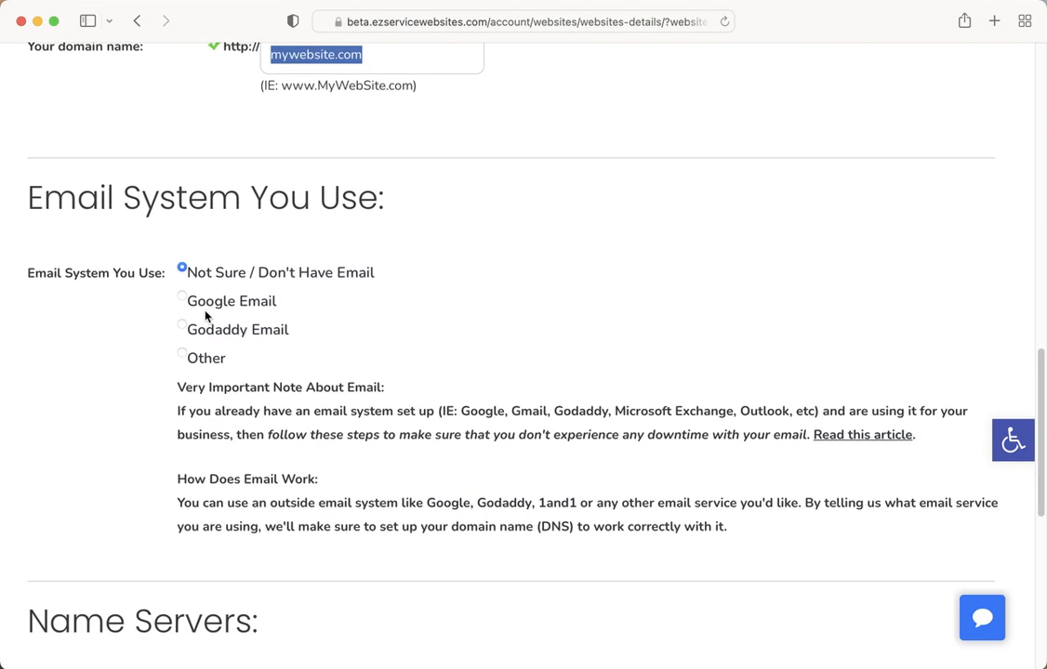
left_click(183, 300)
left_click(182, 327)
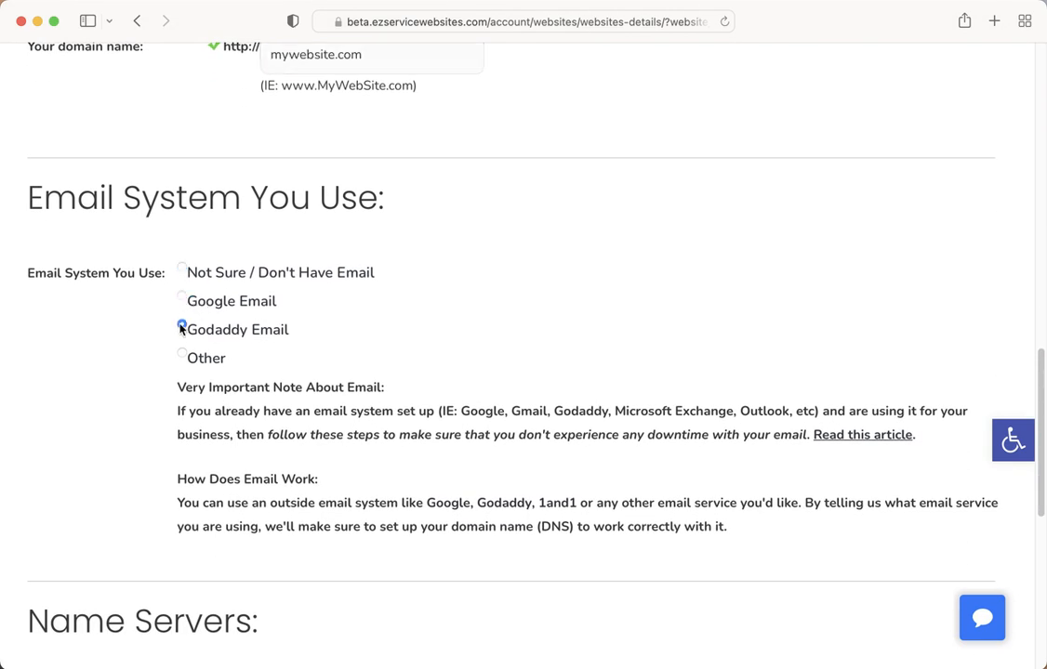
left_click(182, 301)
left_click(184, 356)
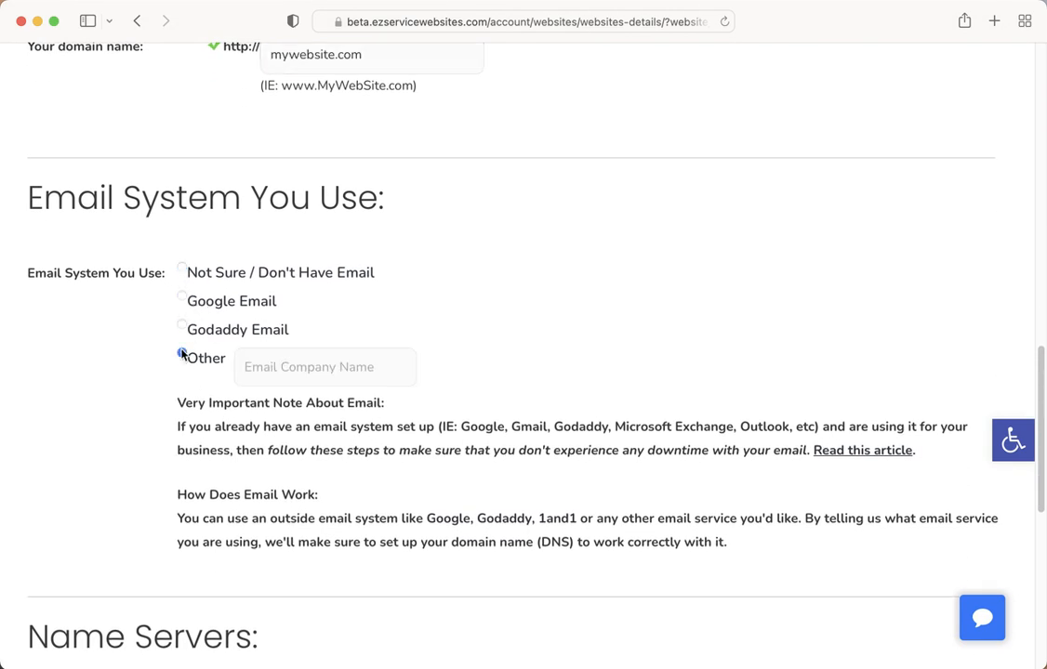
left_click(278, 367)
left_click(390, 296)
left_click(183, 300)
- Review the four name servers that the custom domain should be pointed to
scroll(546, 251, "down", 5)
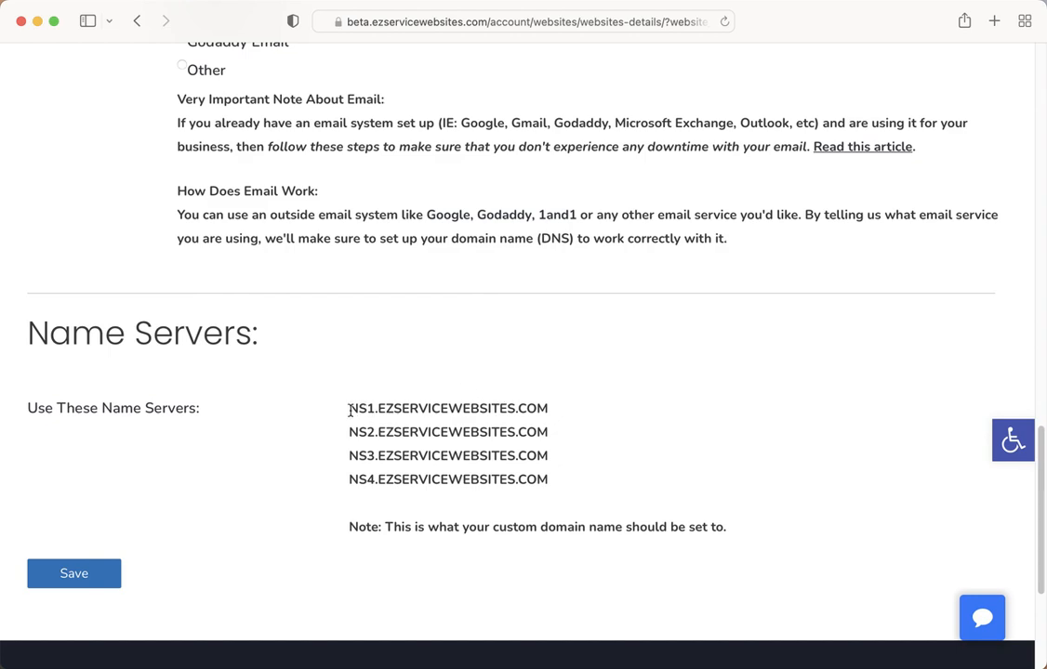
left_click_drag(349, 411, 553, 476)
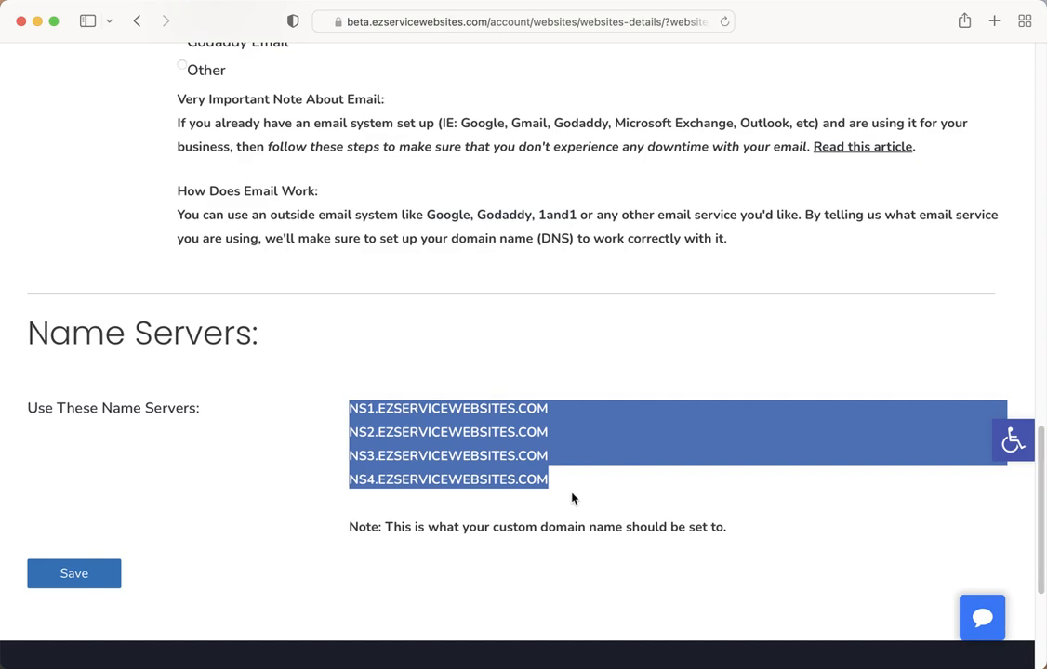
left_click(365, 405)
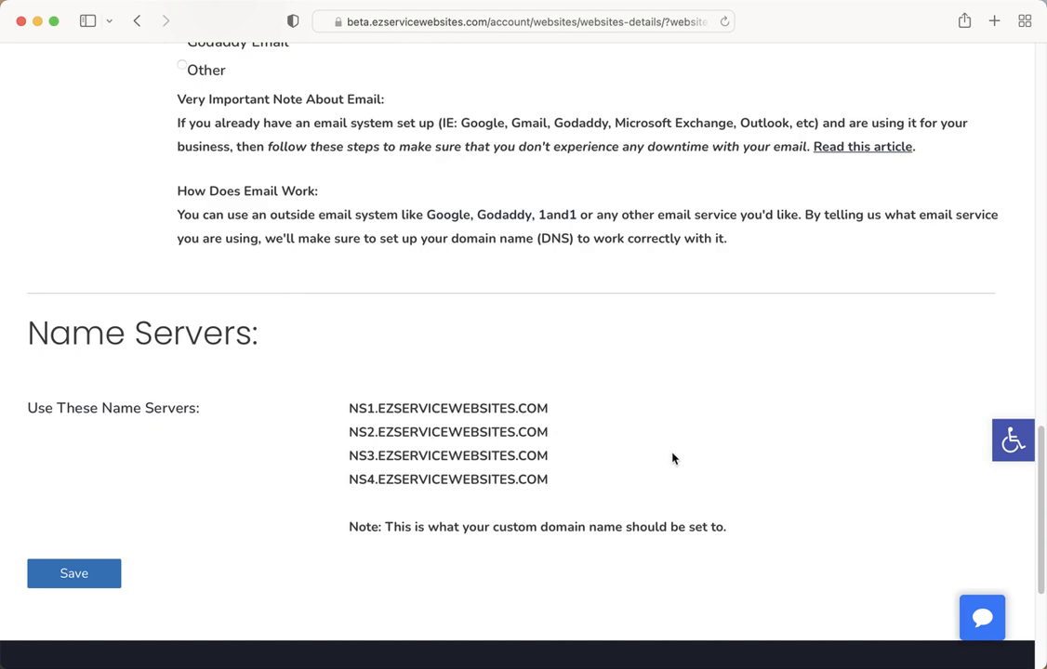
scroll(672, 457, "up", 5)
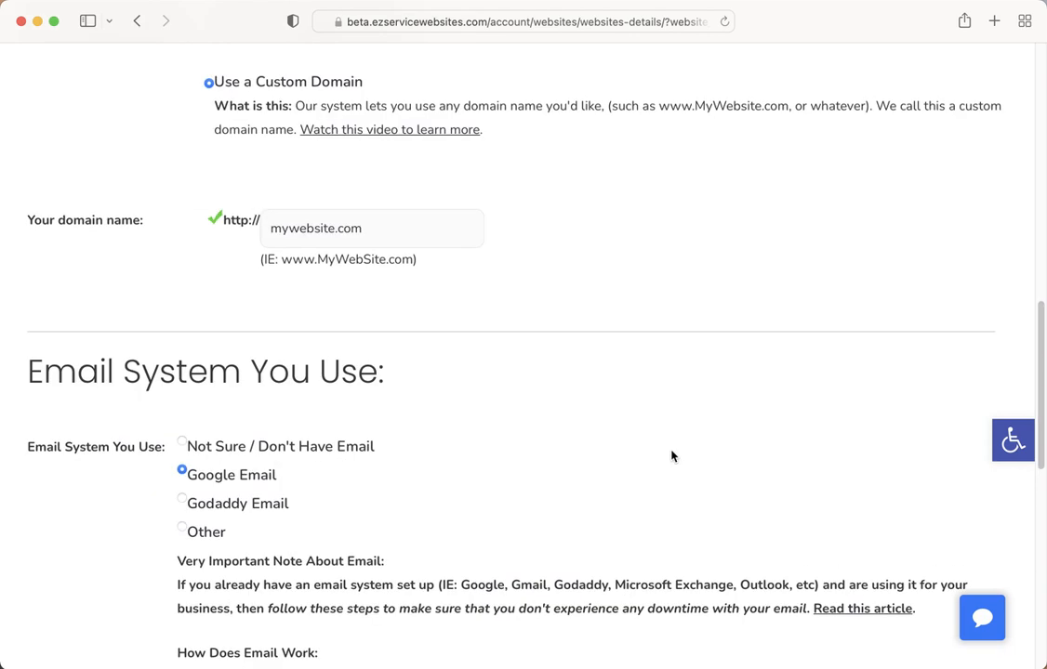